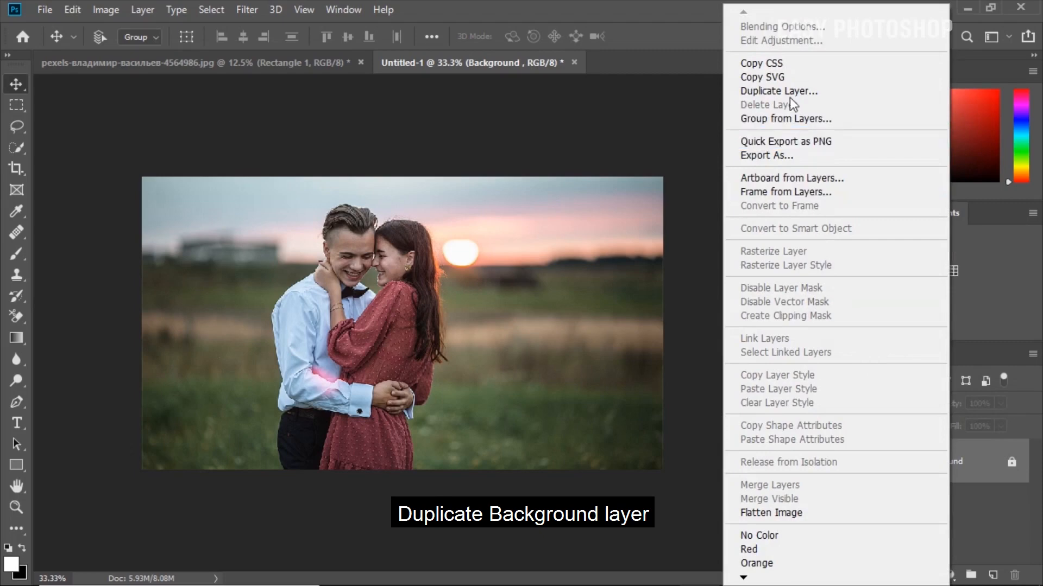
Step: Duplicate the Background layer within the same document, naming the copy "color grade"
click(525, 161)
key(BackSpace)
key(BackSpace)
key(BackSpace)
key(BackSpace)
key(BackSpace)
key(BackSpace)
key(BackSpace)
key(BackSpace)
key(BackSpace)
key(BackSpace)
key(BackSpace)
key(BackSpace)
key(BackSpace)
key(BackSpace)
key(BackSpace)
key(BackSpace)
text(c)
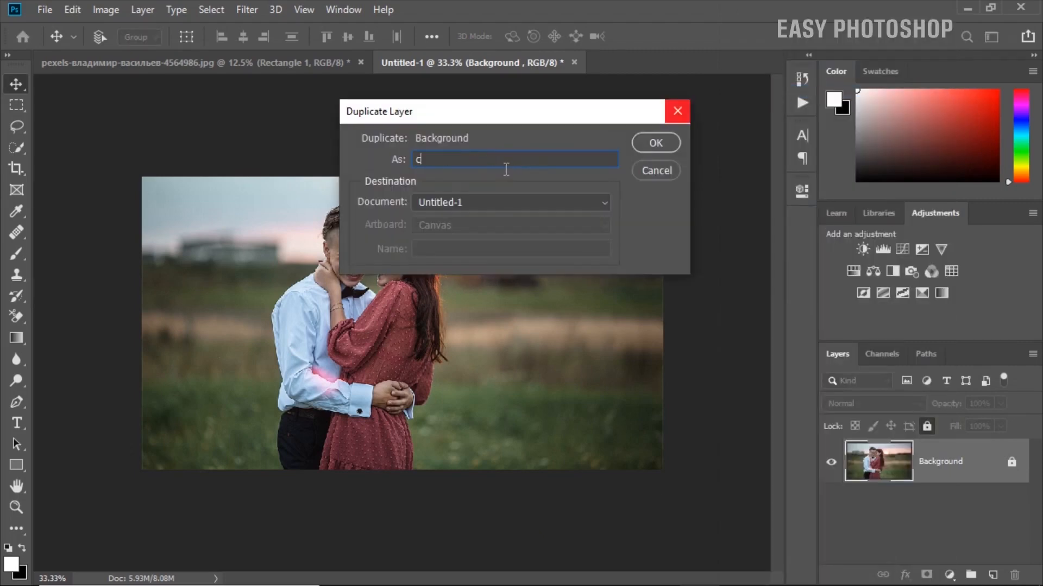
text(olor grade)
click(649, 143)
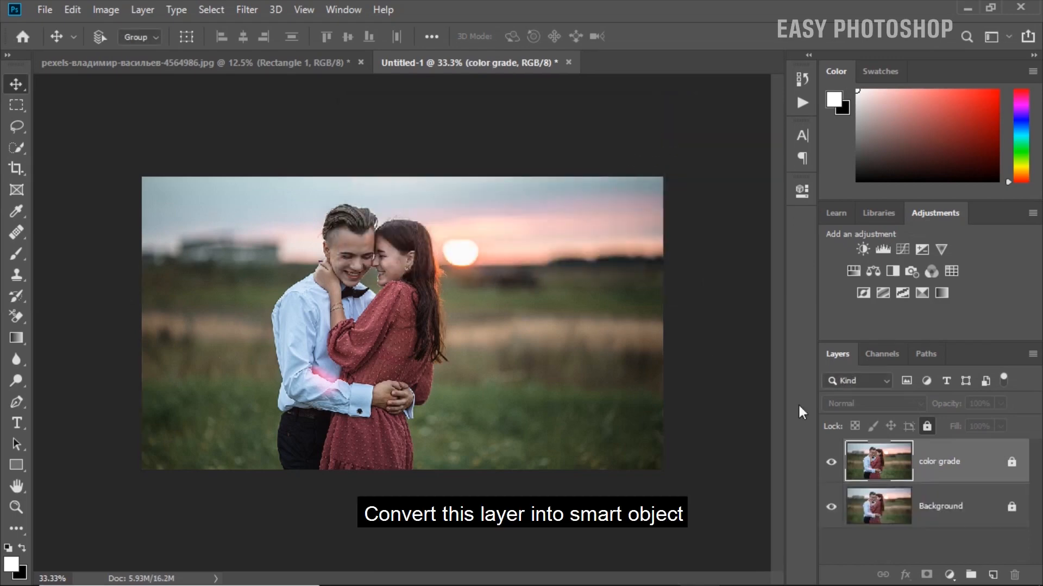
Step: Unlock the color grade layer and convert it to a smart object
click(1010, 465)
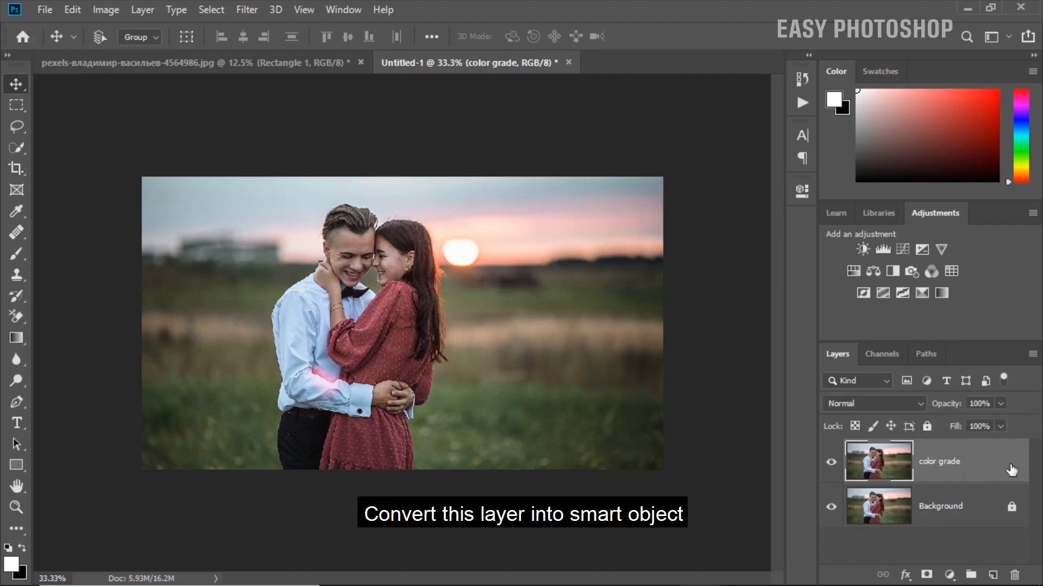
right_click(961, 461)
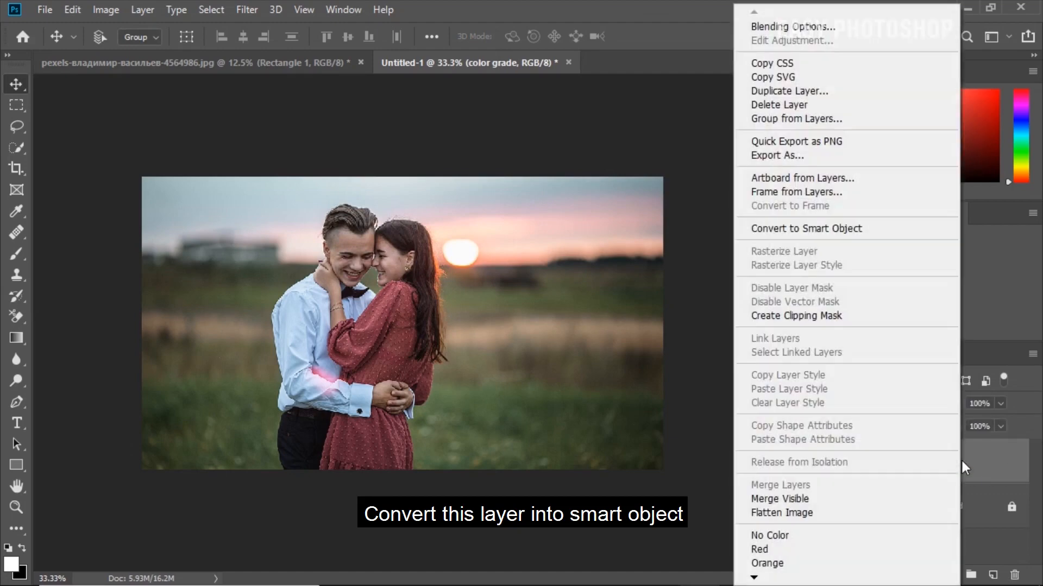
click(789, 227)
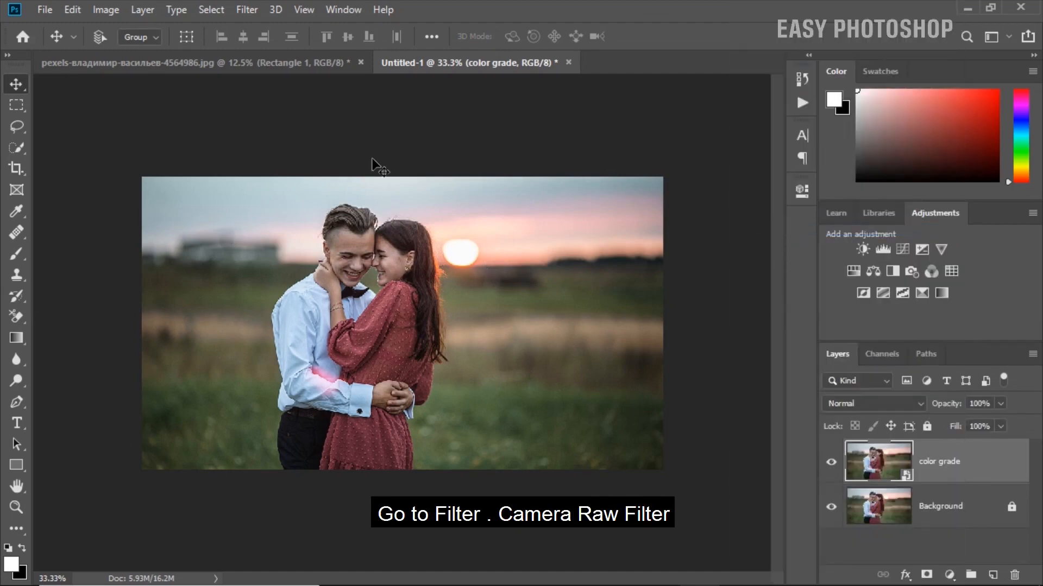
Step: Open the Camera Raw Filter on the color grade layer and set Highlights to -88, Shadows to +40 and Whites to +65
click(246, 10)
click(281, 106)
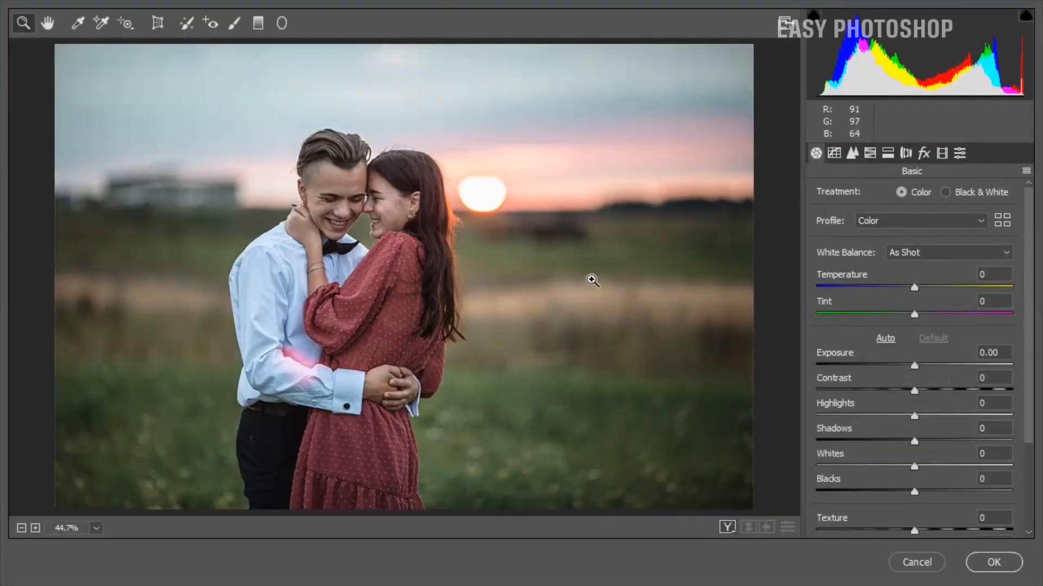
click(915, 389)
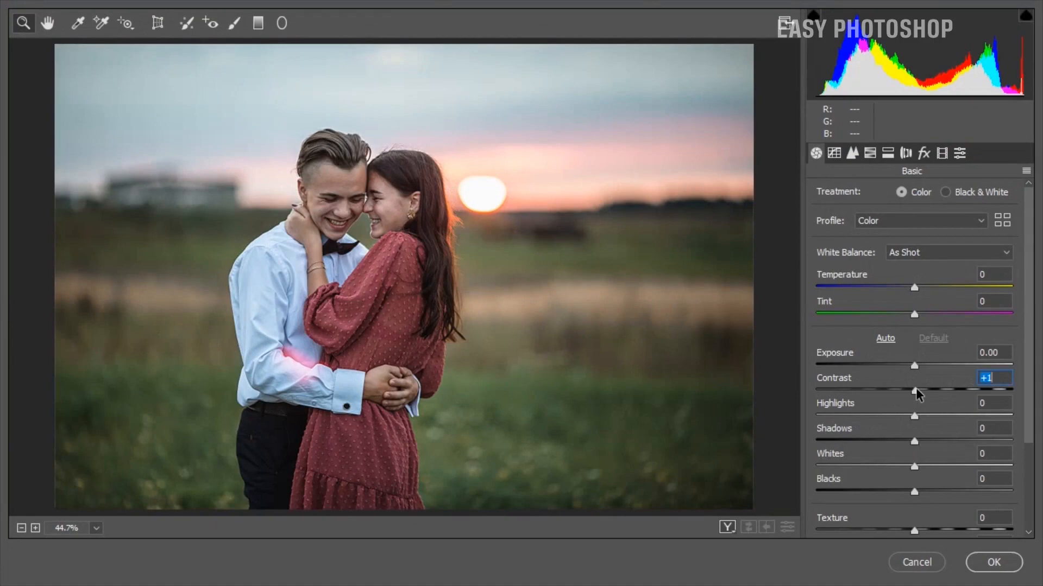
click(914, 415)
drag(914, 415, 829, 423)
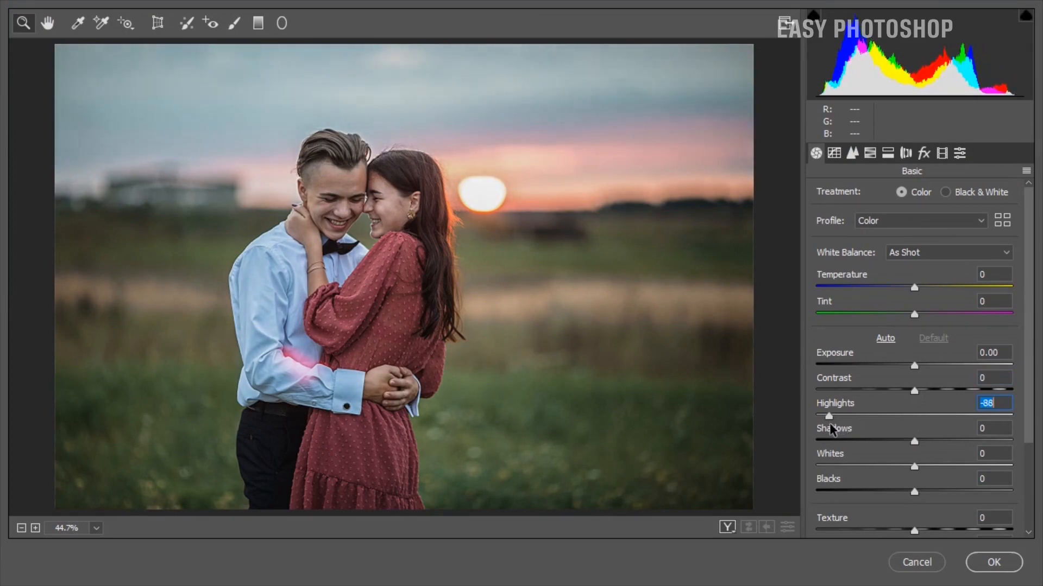
drag(911, 440, 979, 463)
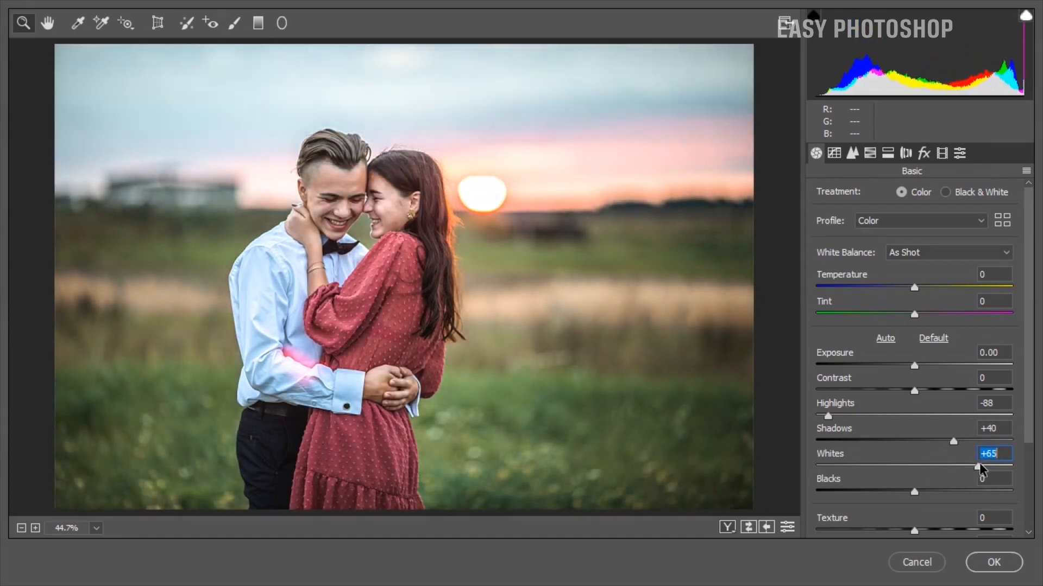
Step: Set Blacks to +80 and Vibrance to +5 in the basic adjustments
scroll(922, 487, down, 1)
drag(914, 453, 990, 460)
scroll(940, 475, down, 3)
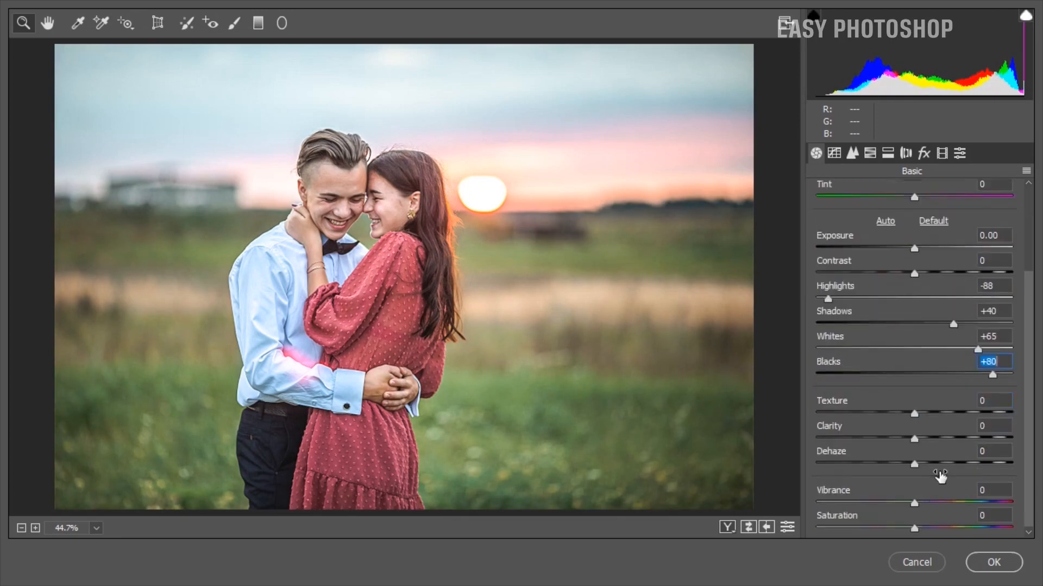
click(918, 498)
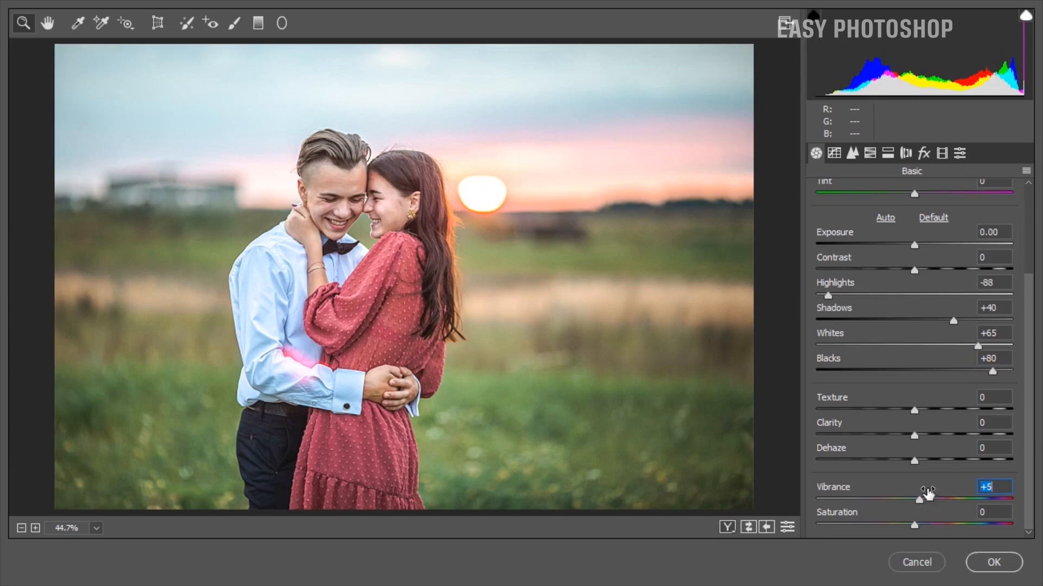
Step: Darken the RGB point tone curve with points at input 176/output 145, input 117/output 83 and input 95/output 63
click(834, 154)
drag(952, 342, 958, 361)
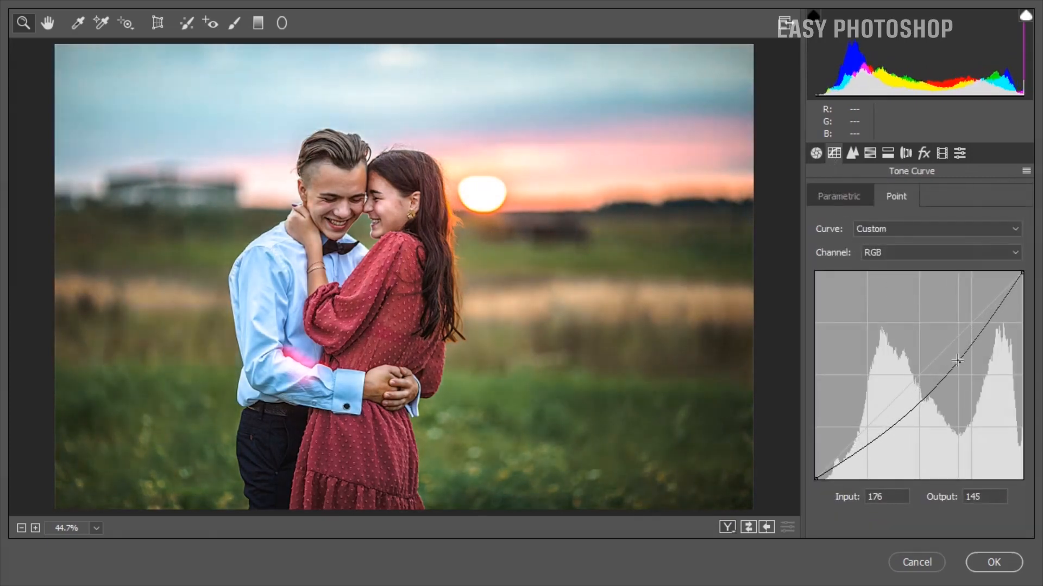
click(910, 412)
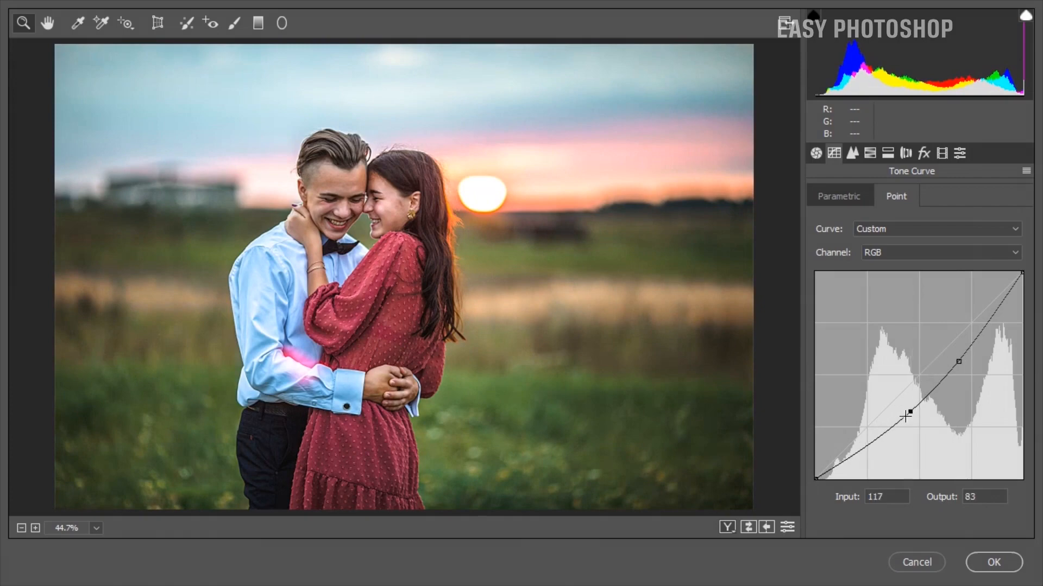
click(892, 428)
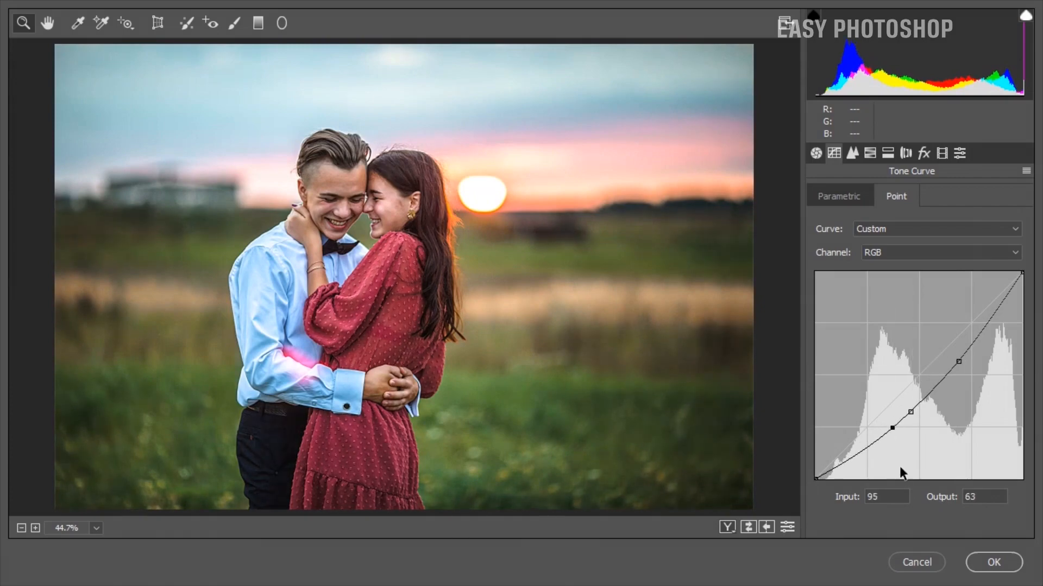
Step: Shift the HSL hues to -7 for Reds, -6 for Oranges, -20 for Yellows and -23 for Greens
click(852, 155)
click(868, 154)
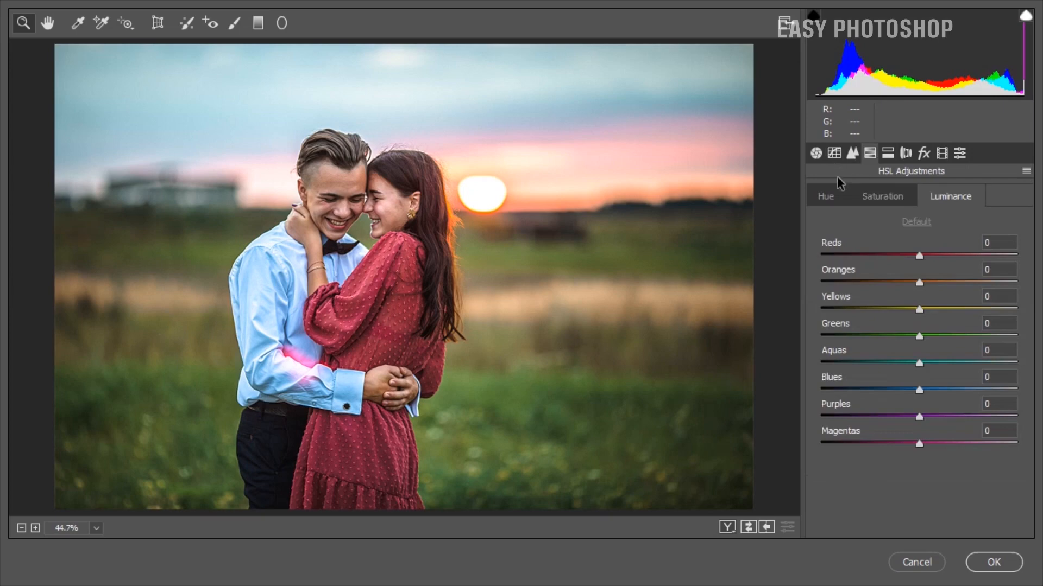
click(828, 195)
drag(918, 255, 911, 253)
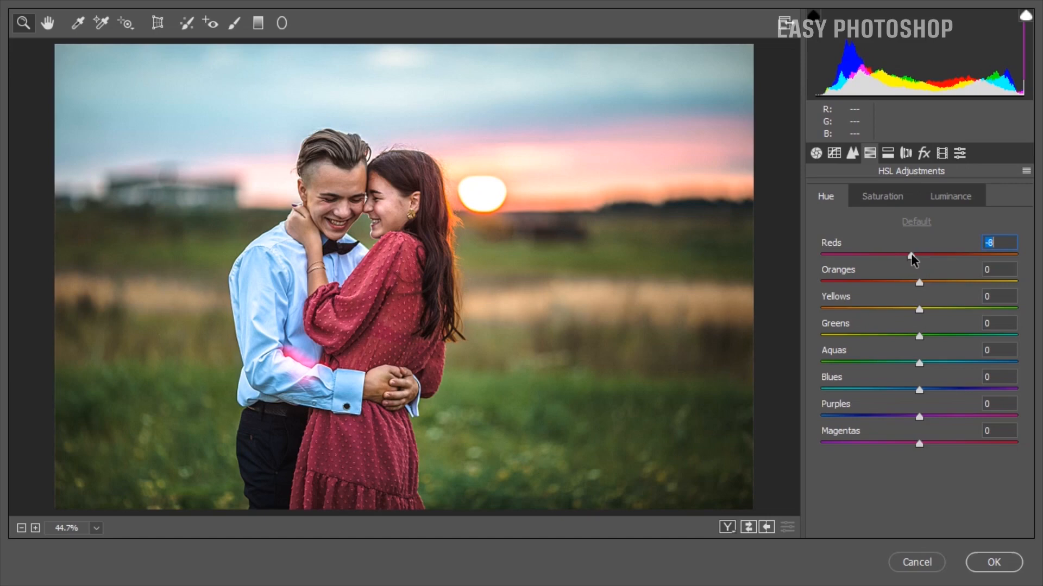
drag(910, 253, 912, 253)
drag(921, 281, 914, 280)
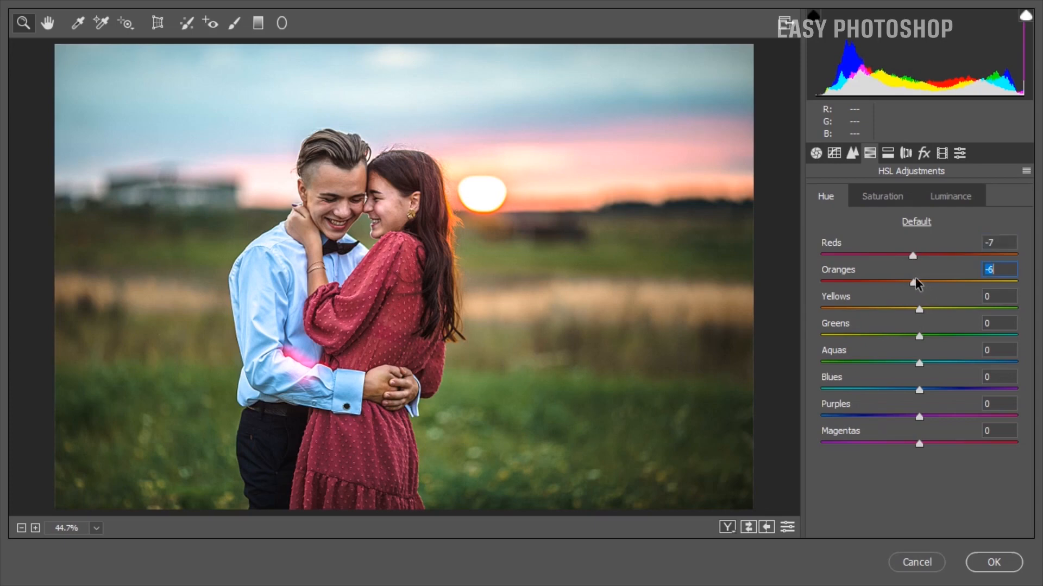
drag(917, 308, 900, 310)
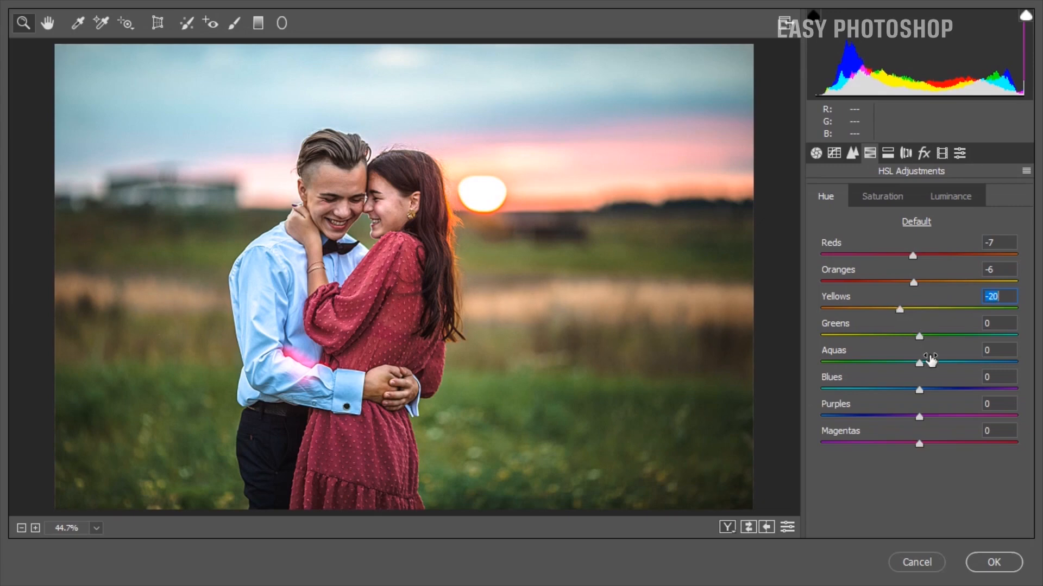
drag(920, 334, 896, 335)
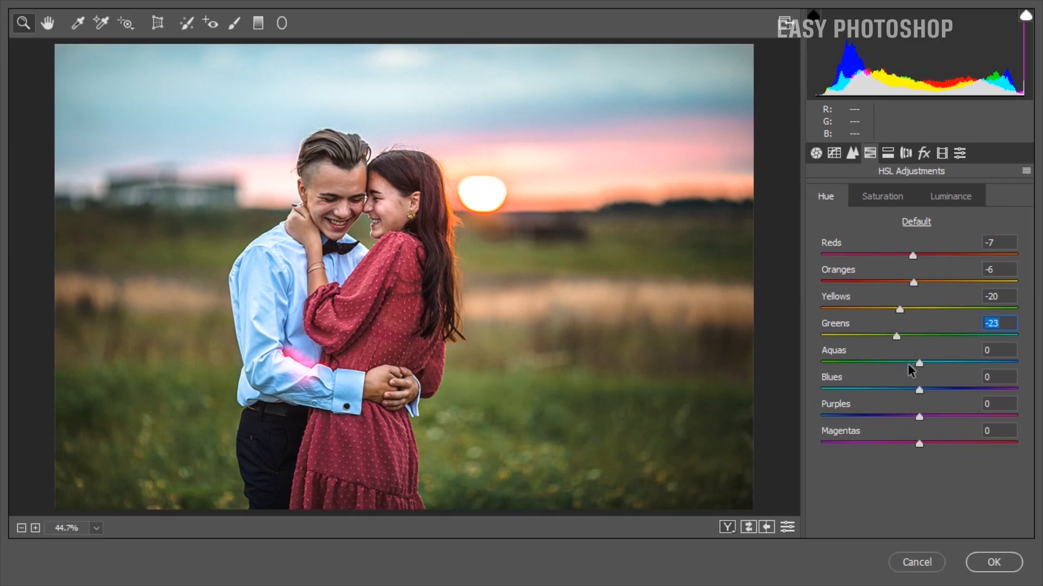
Step: Set the HSL saturation to -19 for Reds, -24 Oranges, -16 Yellows, +10 Greens, +6 Aquas, -5 Purples and -16 Magentas
click(889, 195)
drag(916, 258, 928, 363)
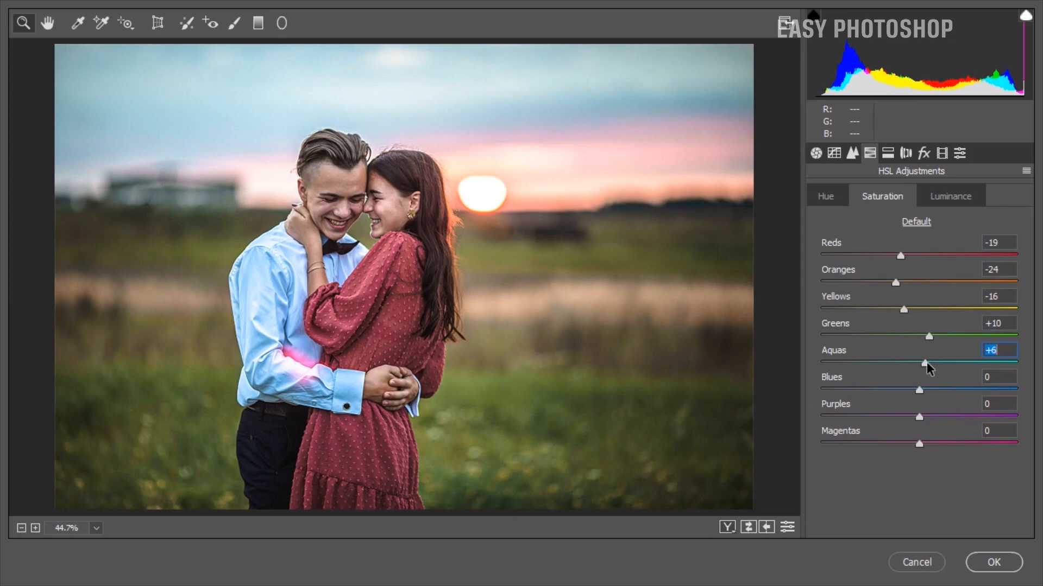
drag(919, 417, 903, 446)
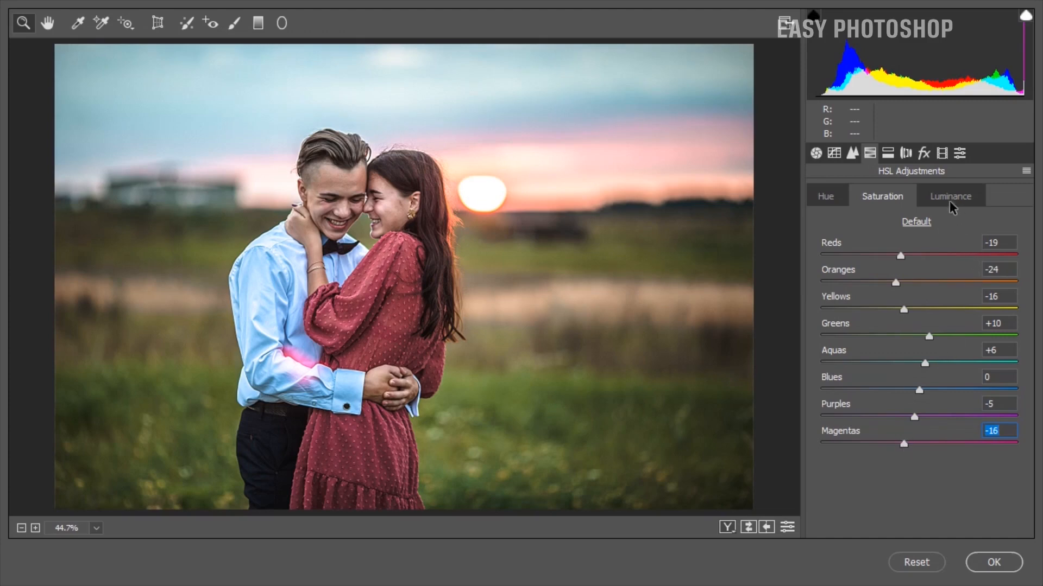
Step: Set the HSL luminance to +13 for Reds, +10 Oranges, +5 Yellows, +15 Greens, +16 Purples and +9 Magentas
click(950, 196)
drag(918, 254, 922, 310)
click(917, 335)
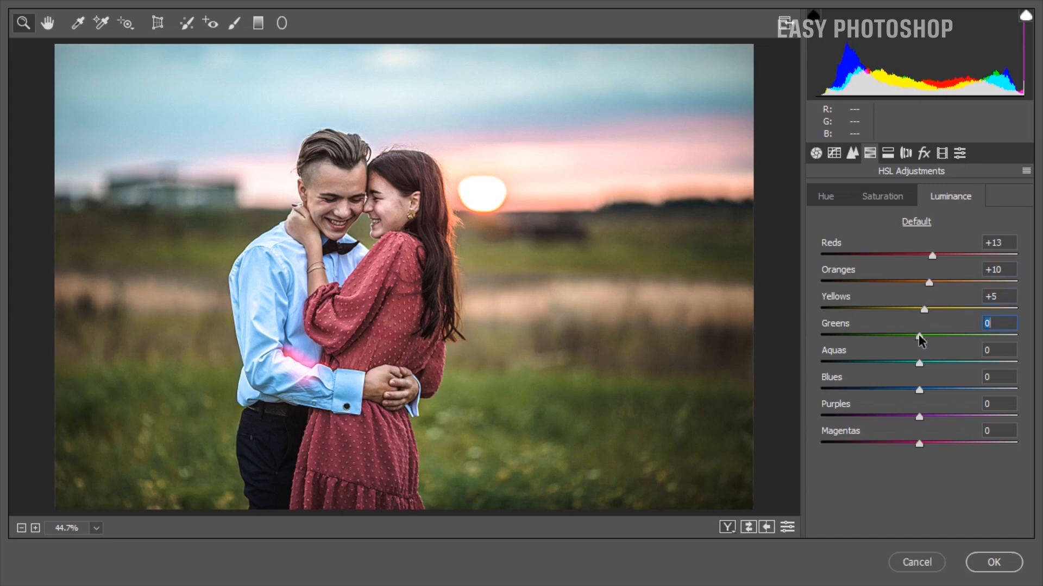
drag(918, 334, 933, 333)
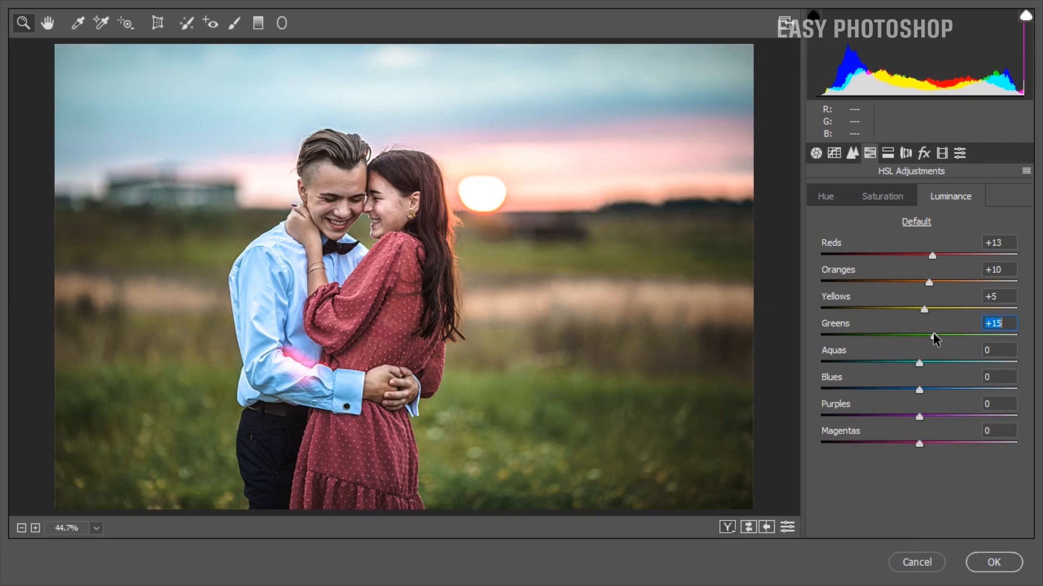
drag(917, 415, 930, 438)
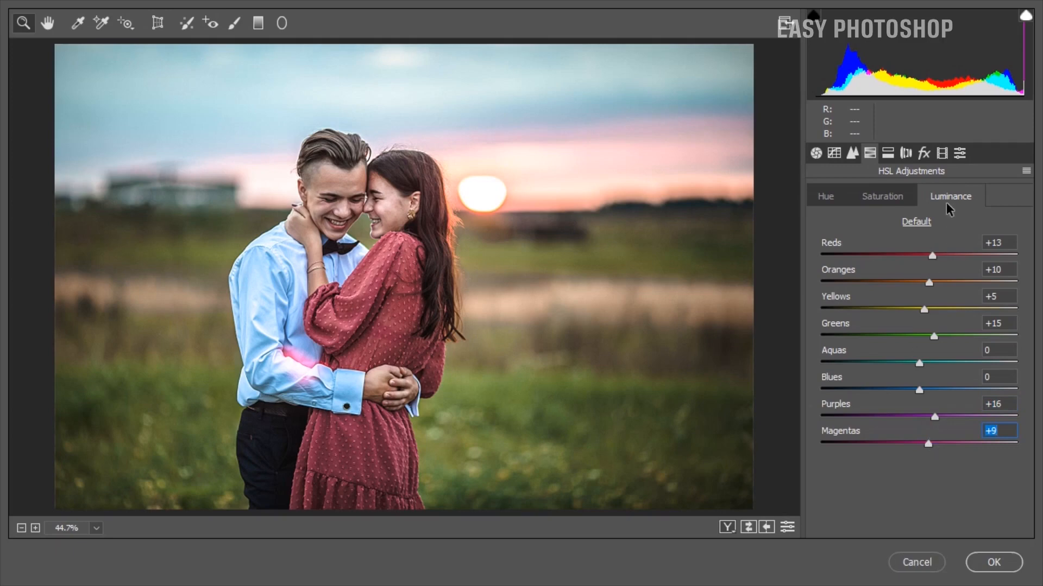
Step: Split tone the photo with highlights at hue 45 and saturation 30, and shadows at hue 60 and saturation 15
click(887, 153)
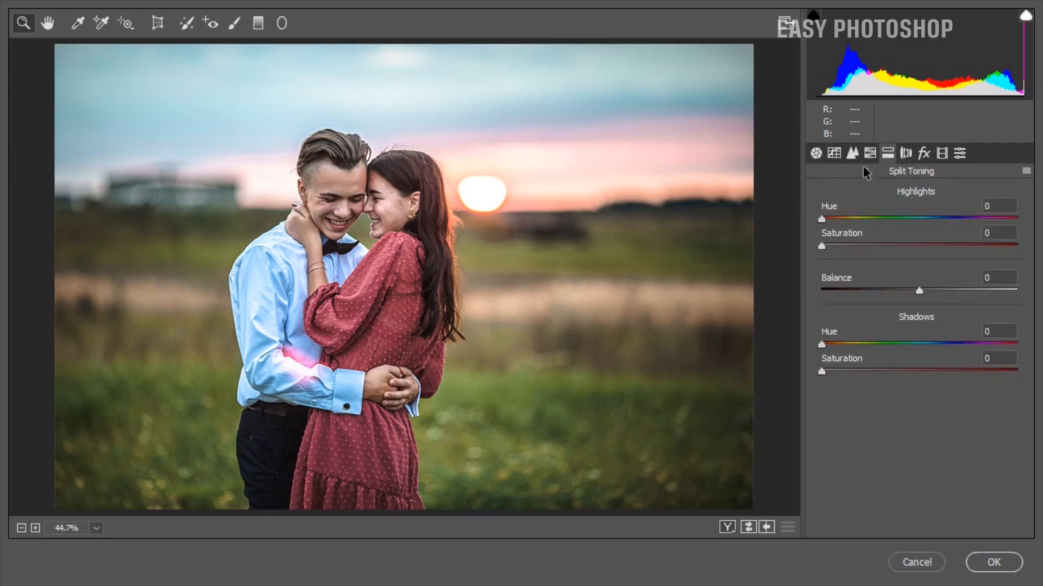
drag(822, 216, 847, 221)
drag(1002, 206, 984, 207)
text(45)
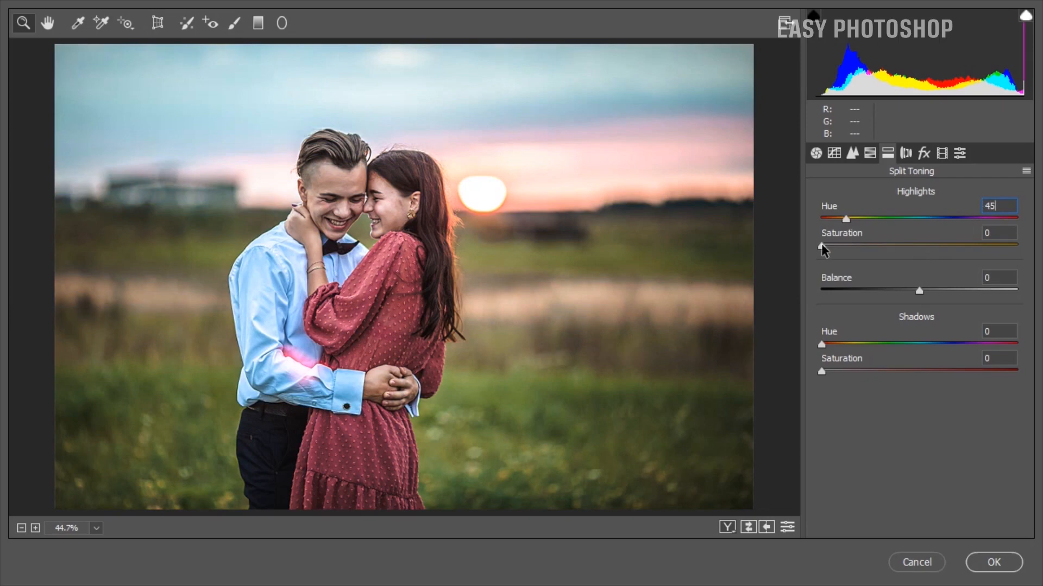
drag(826, 248, 877, 248)
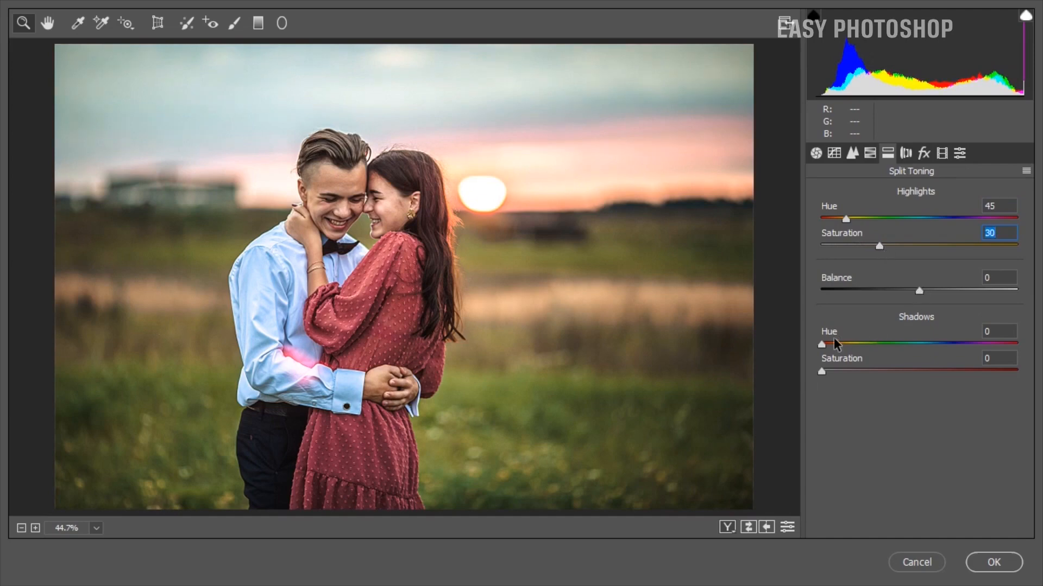
drag(826, 343, 849, 369)
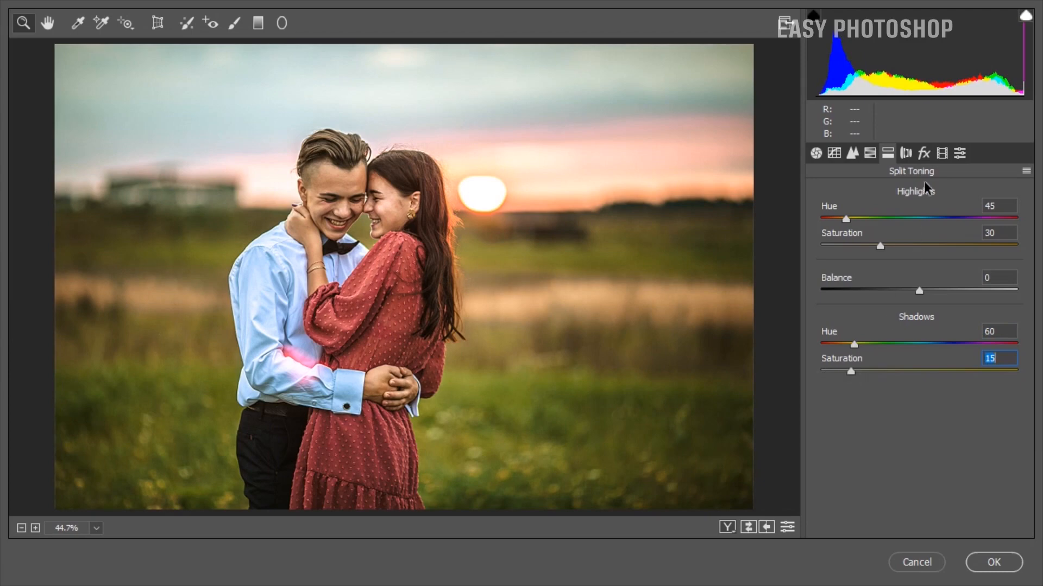
Step: Calibrate the primaries: Red hue -7 and saturation -1, Green hue -8, Blue hue -8 and saturation +22
click(924, 153)
click(941, 154)
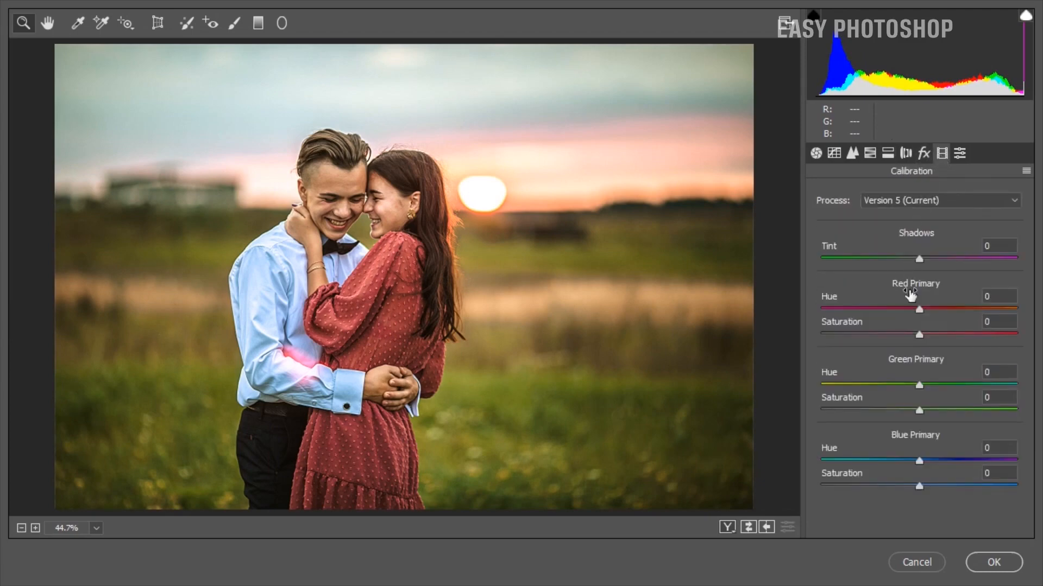
drag(918, 309, 918, 335)
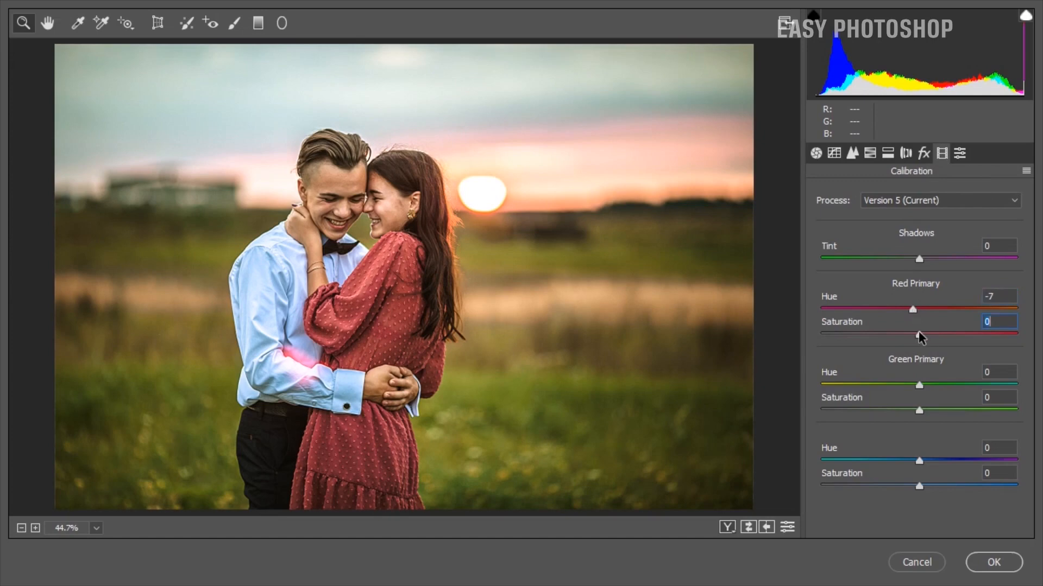
mouse_move(909, 384)
mouse_down()
mouse_move(898, 384)
mouse_move(912, 386)
mouse_up()
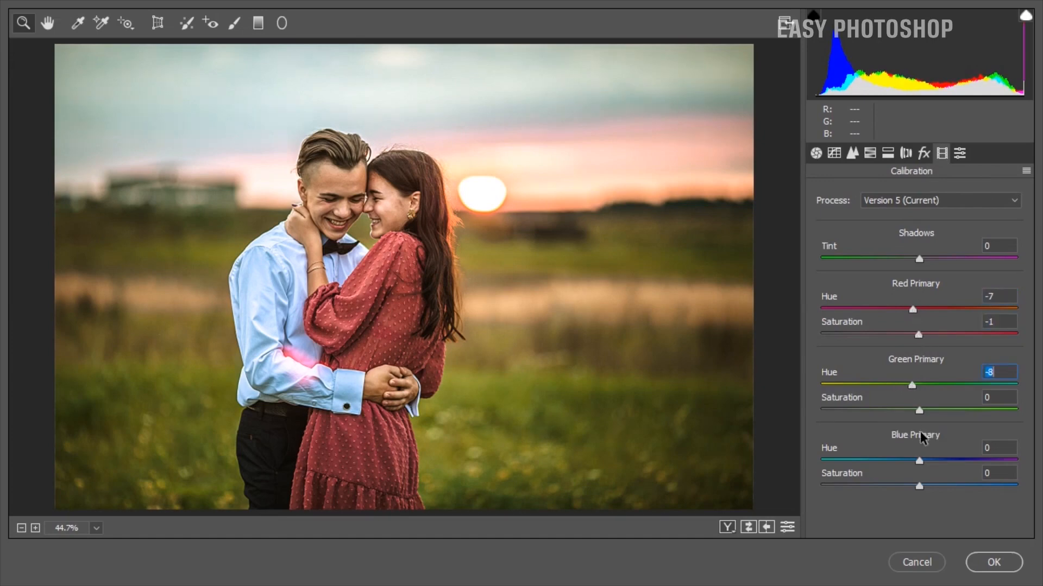
drag(917, 459, 908, 458)
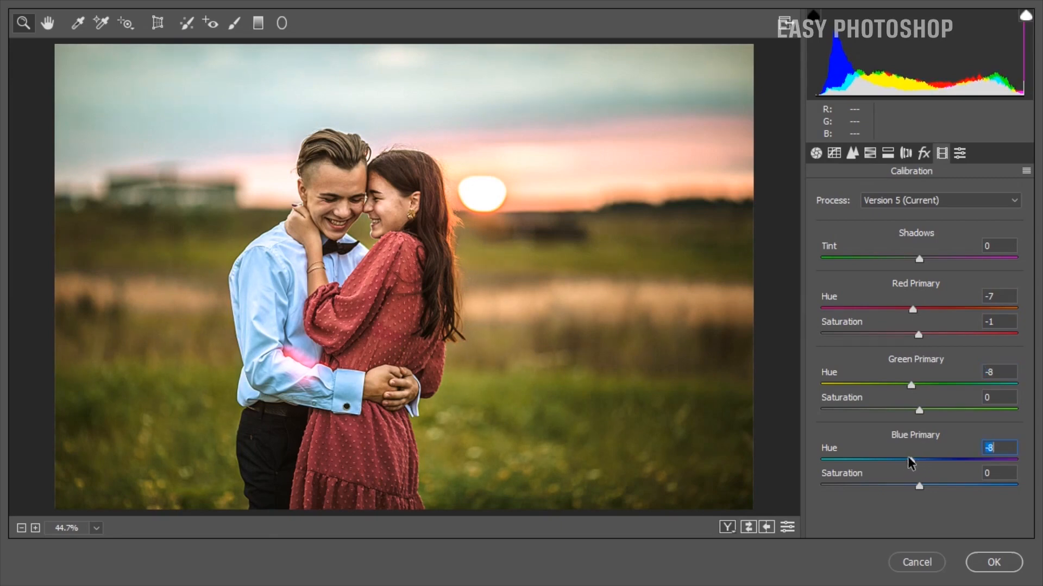
drag(920, 484, 941, 484)
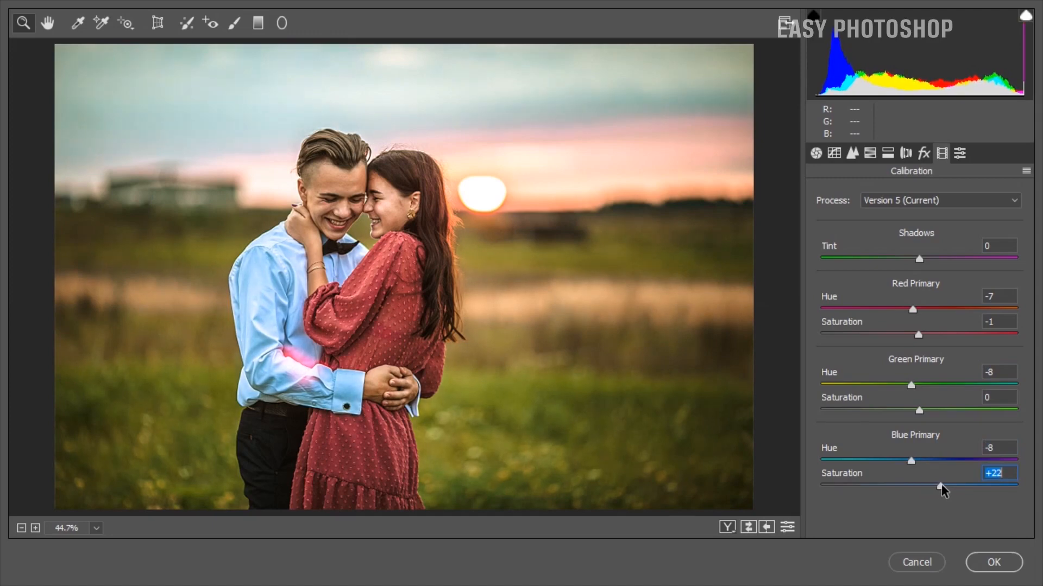
Step: Compare the photo before and after the grading and apply the Camera Raw adjustments
click(748, 527)
click(748, 527)
click(996, 563)
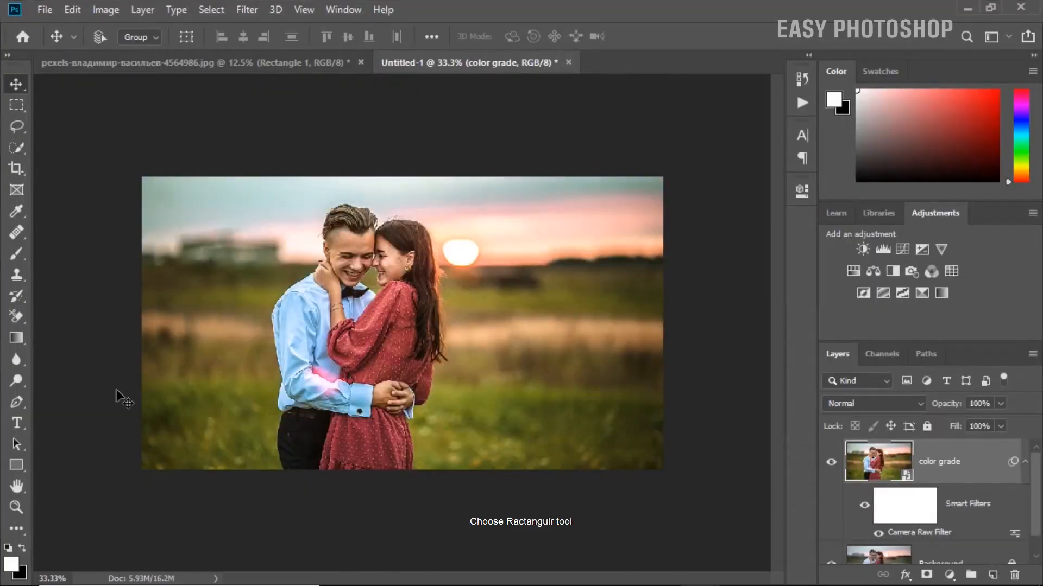
Step: Create a white rectangle shape 2100 px wide and 900 px high on the photo
click(21, 464)
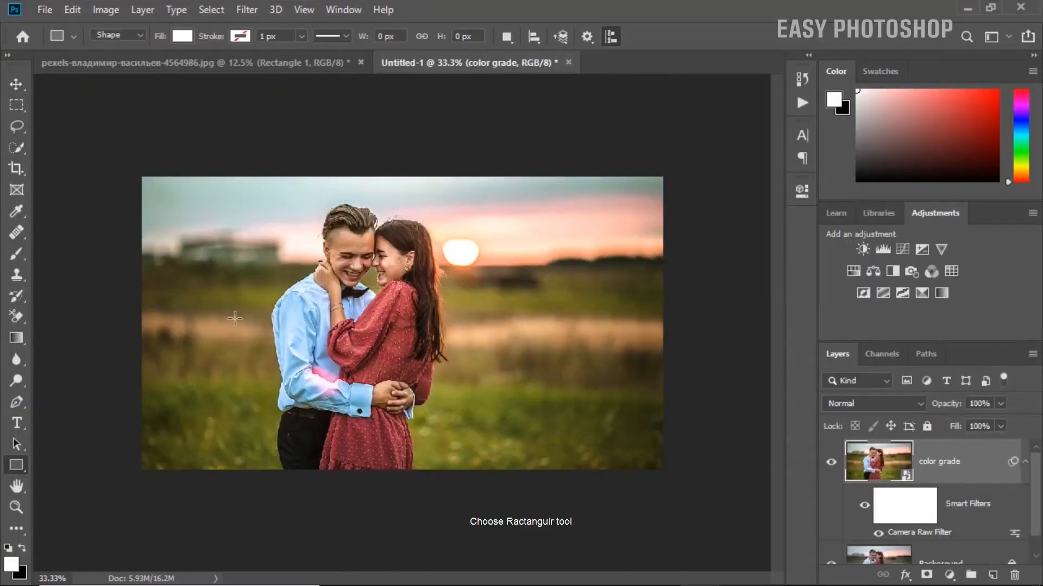
click(252, 275)
click(478, 160)
key(BackSpace)
key(BackSpace)
key(BackSpace)
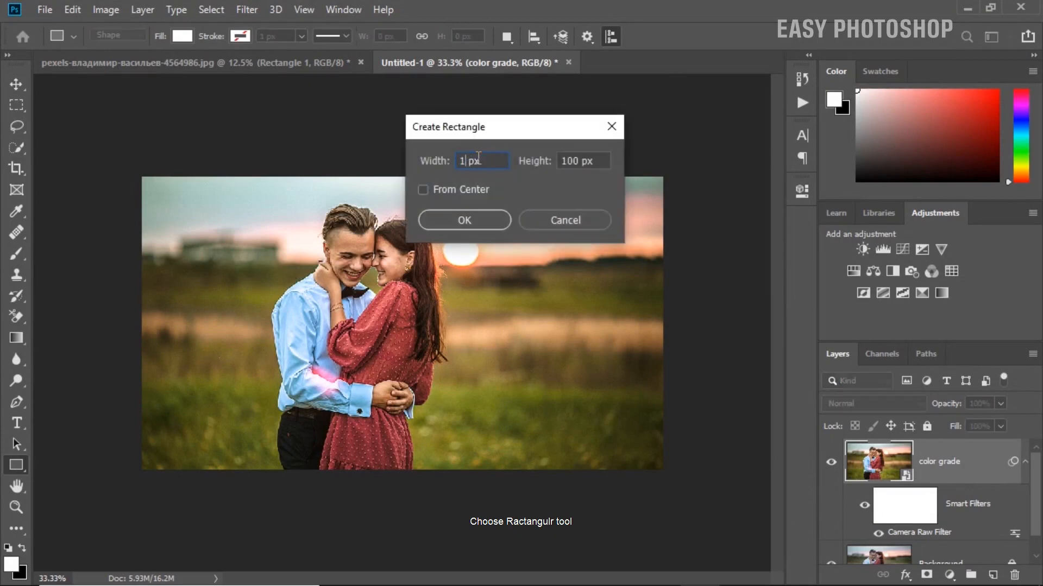
text(2100)
key(BackSpace)
key(BackSpace)
key(BackSpace)
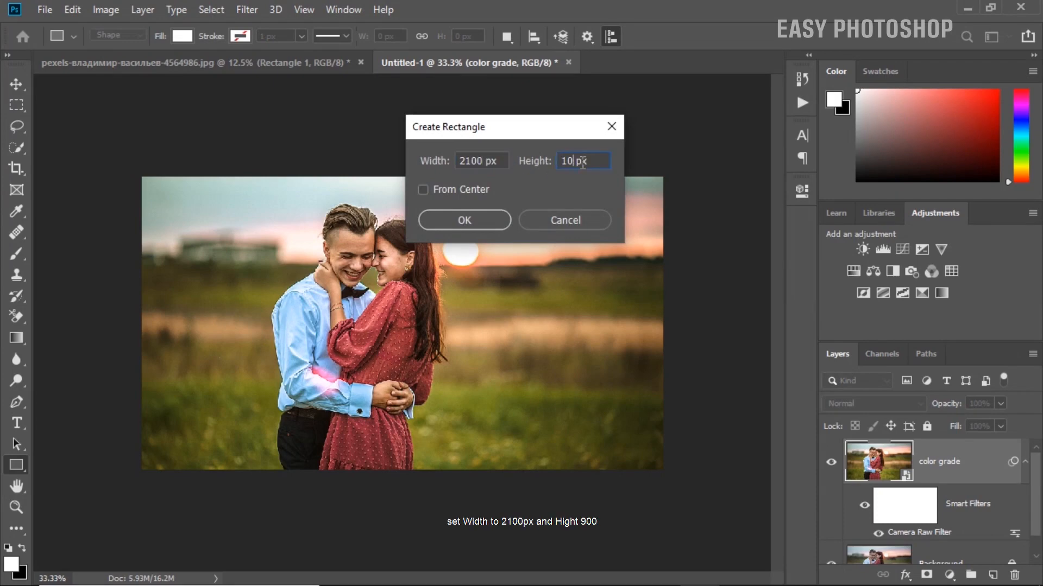
text(900)
click(473, 219)
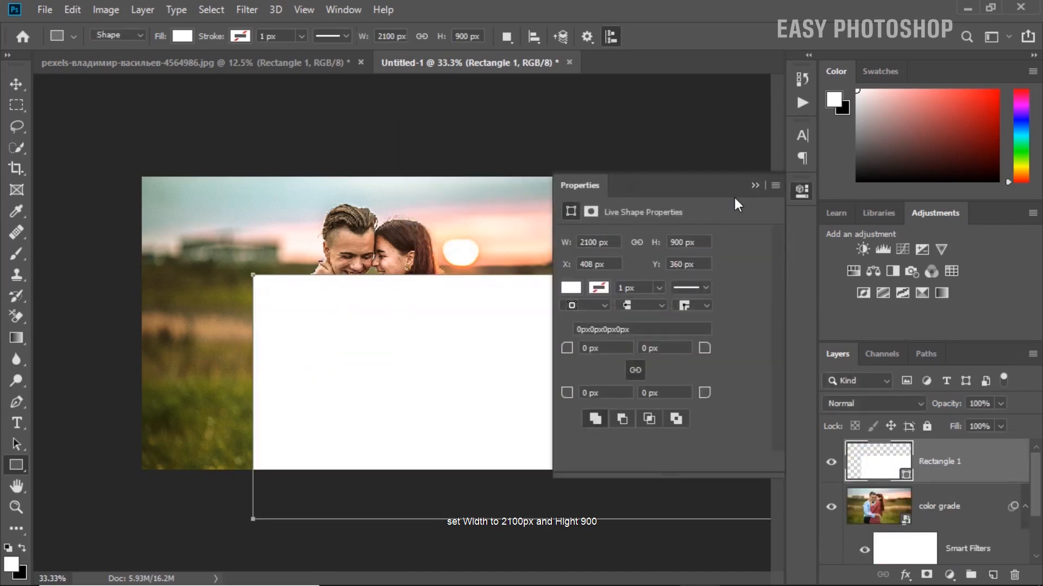
Step: Center the white rectangle over the photo so it spans the full width with even strips above and below
click(755, 184)
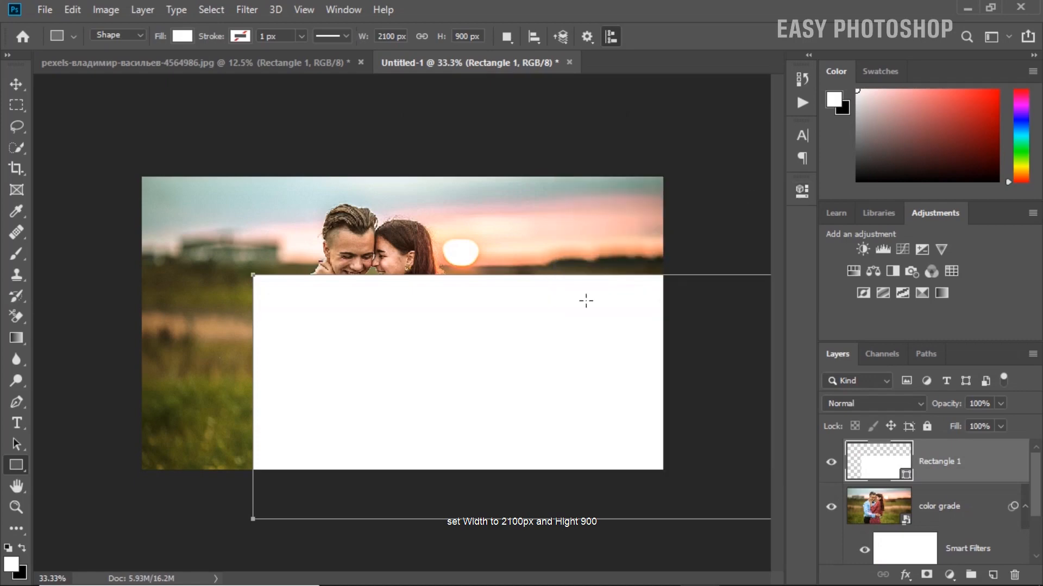
click(17, 84)
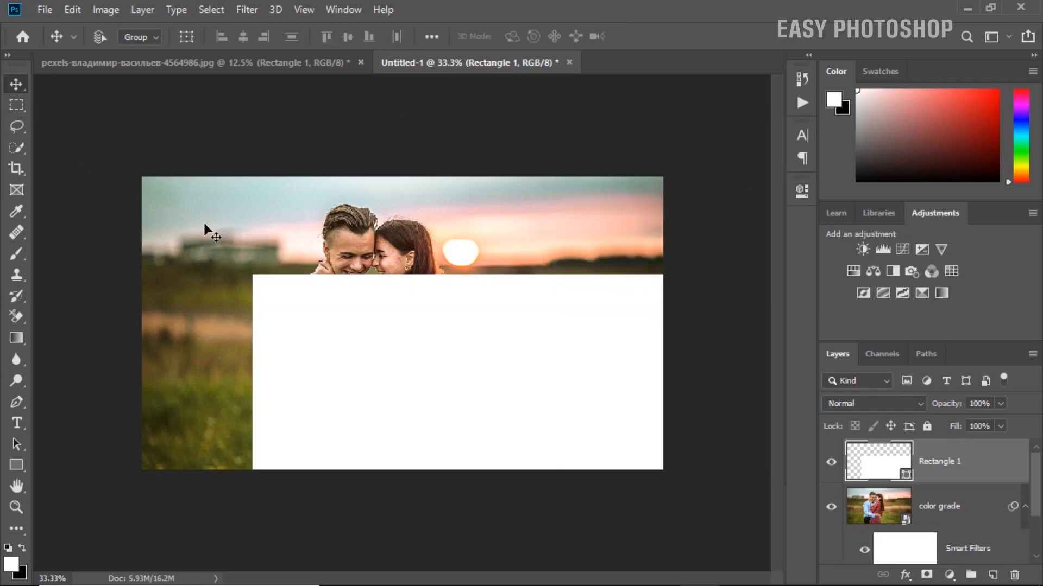
drag(435, 365, 315, 289)
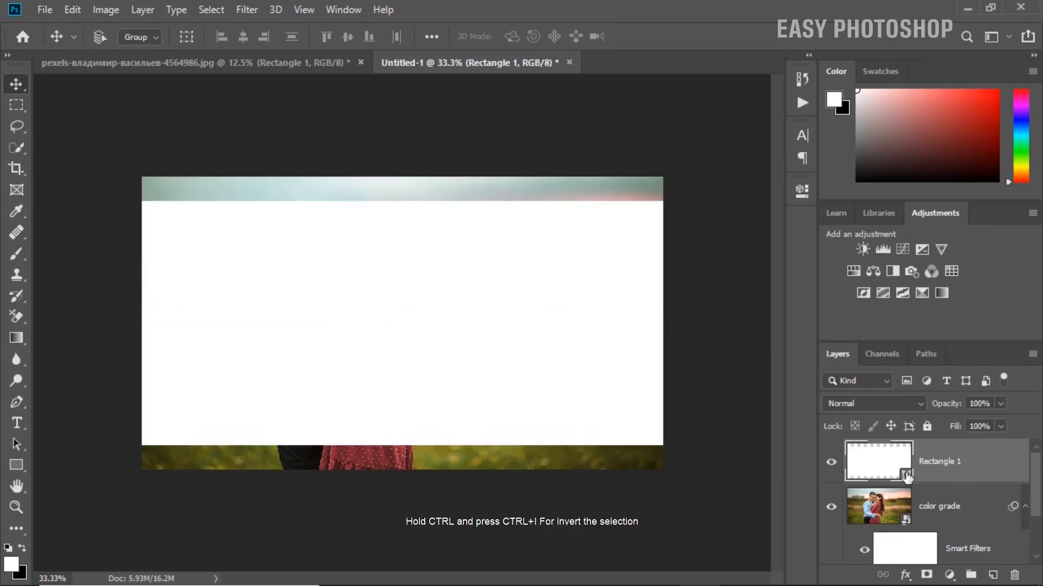
Step: Load the rectangle as a selection, invert it, fill it with black on a new layer, and deselect
ctrl+click(867, 471)
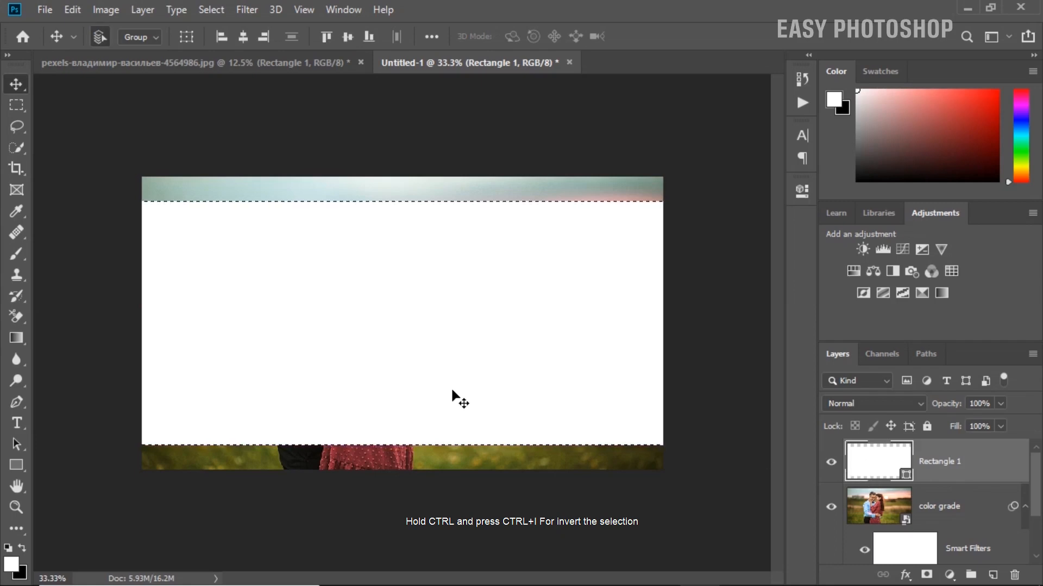
key(ctrl+shift+i)
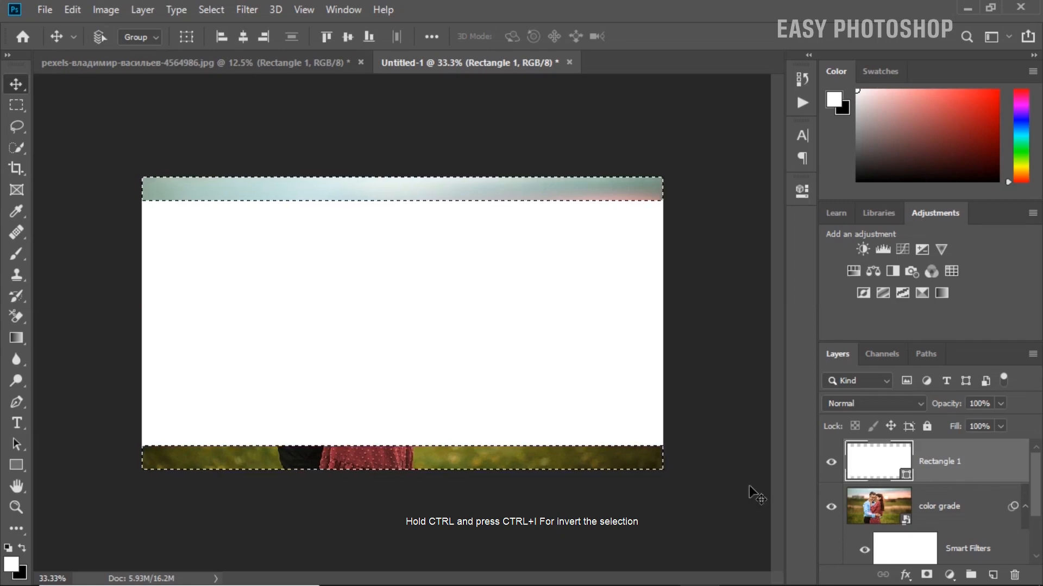
click(993, 575)
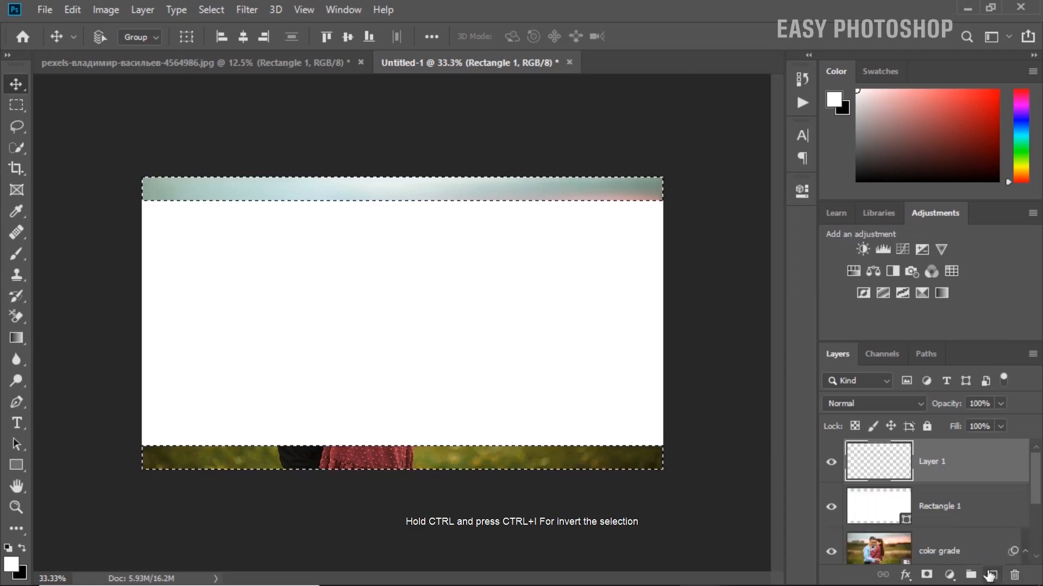
key(ctrl+BackSpace)
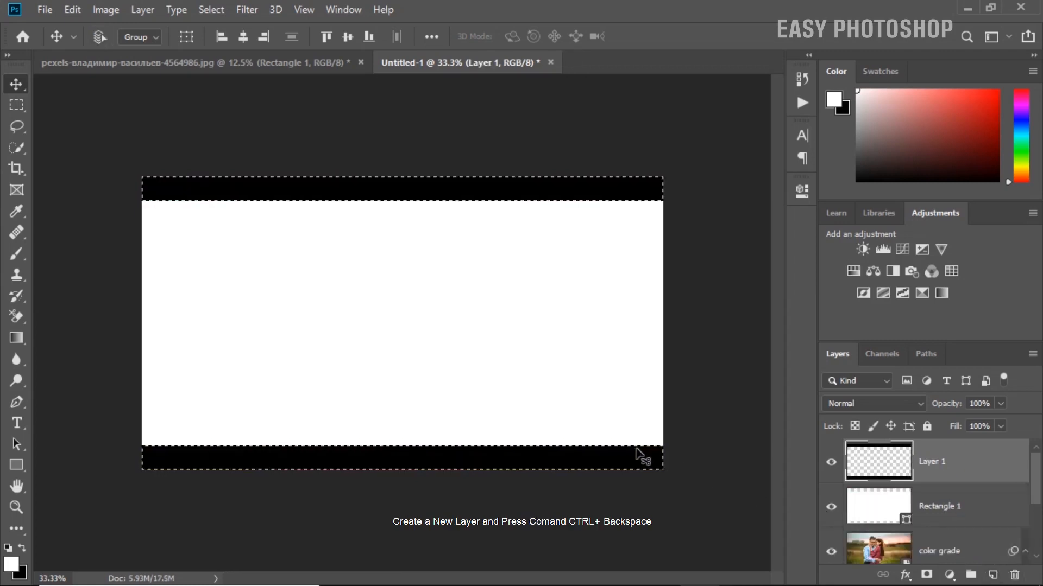
key(ctrl+d)
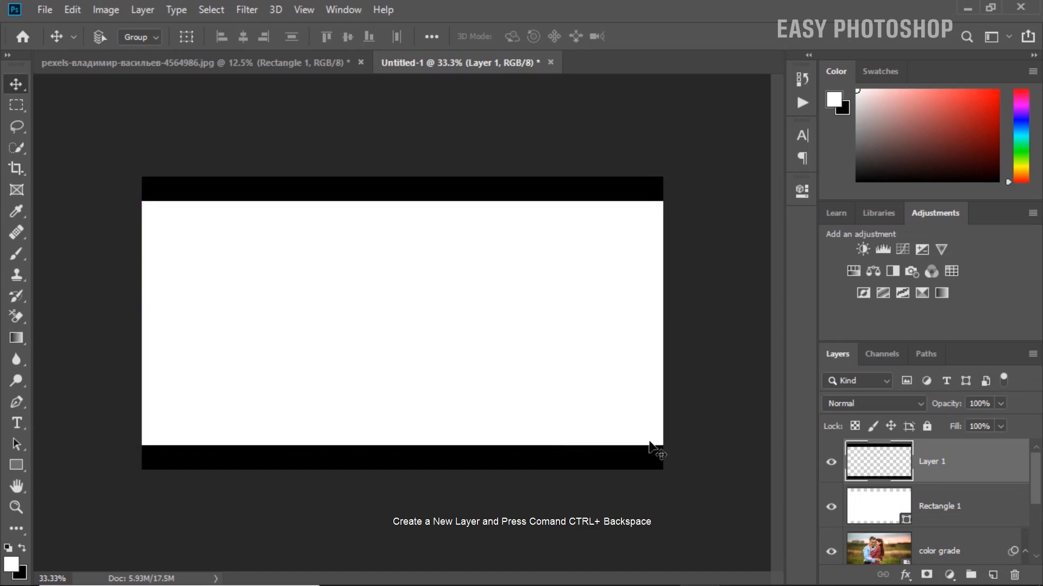
Step: Hide and delete the Rectangle 1 layer
click(831, 507)
click(1003, 525)
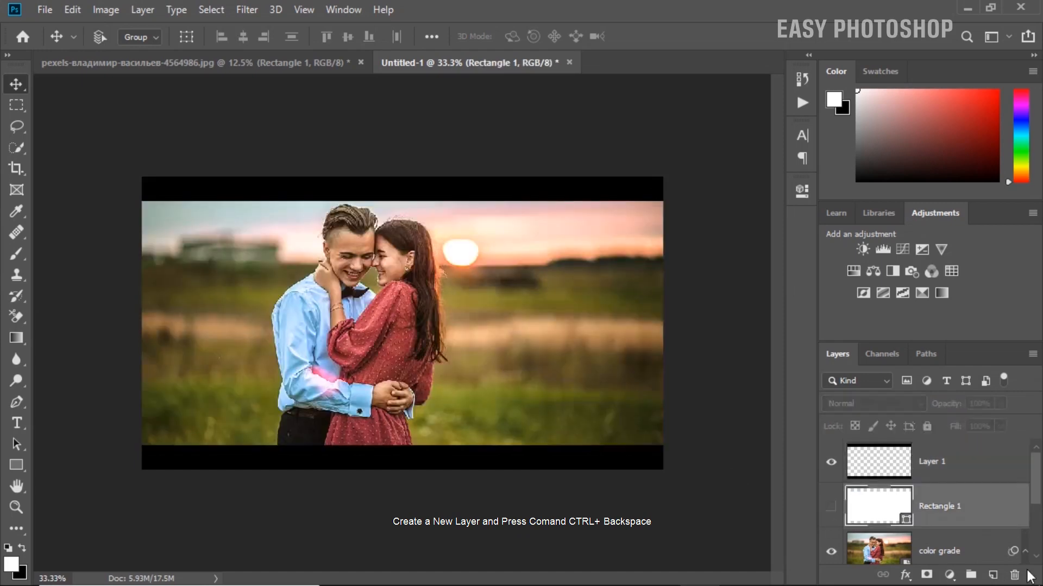
click(1014, 575)
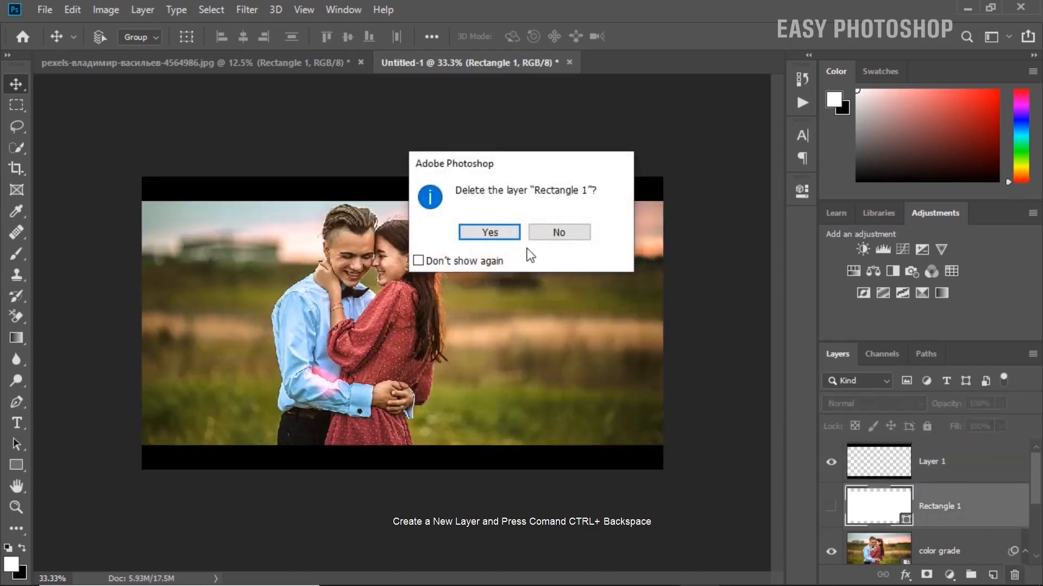
click(503, 237)
Step: Compare the original Background photo with the finished grade by toggling the visibility of all other layers
scroll(832, 480, down, 1)
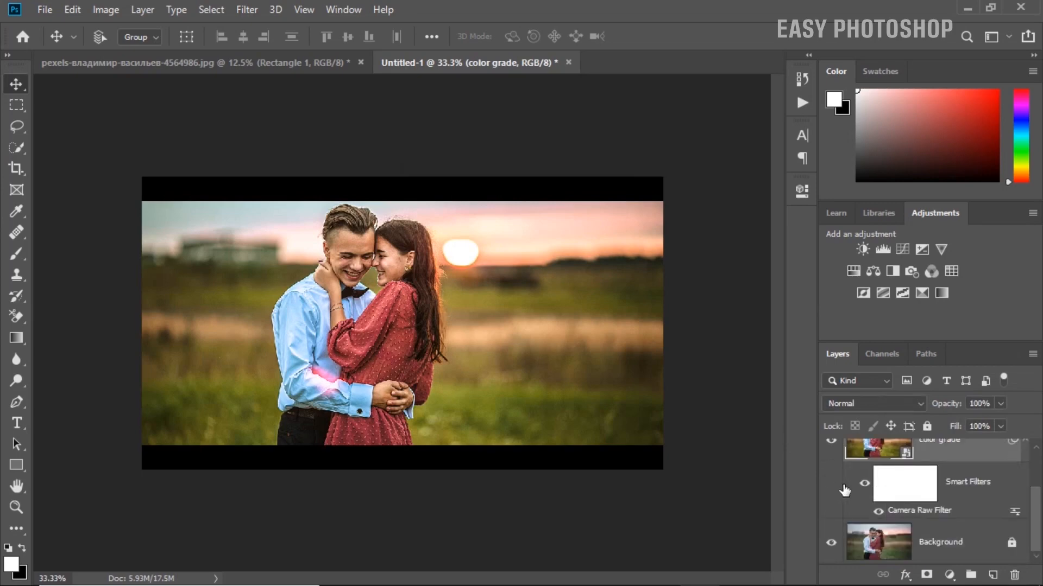
alt+click(832, 545)
alt+click(832, 544)
alt+click(831, 545)
alt+click(831, 545)
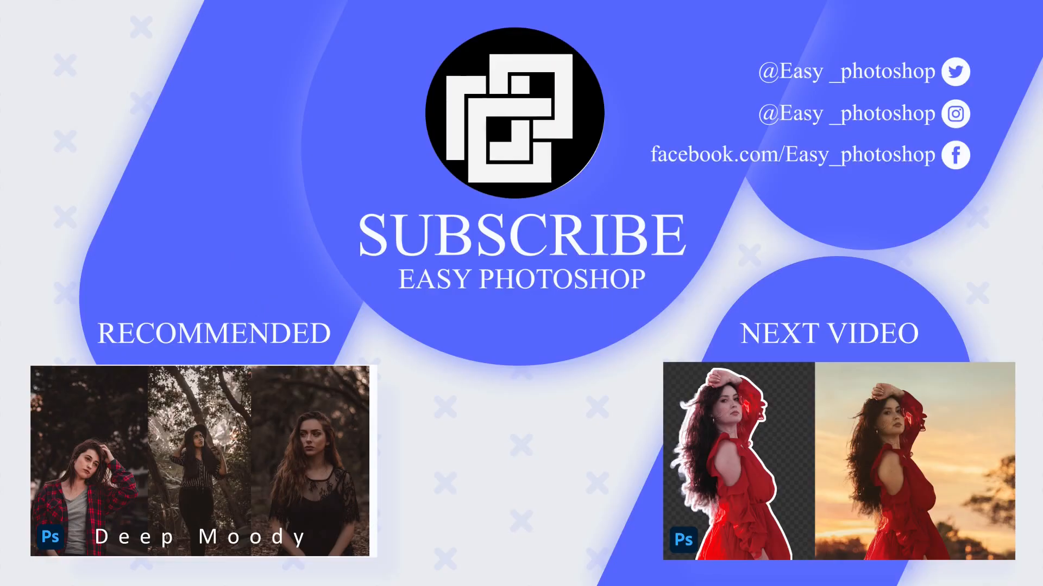